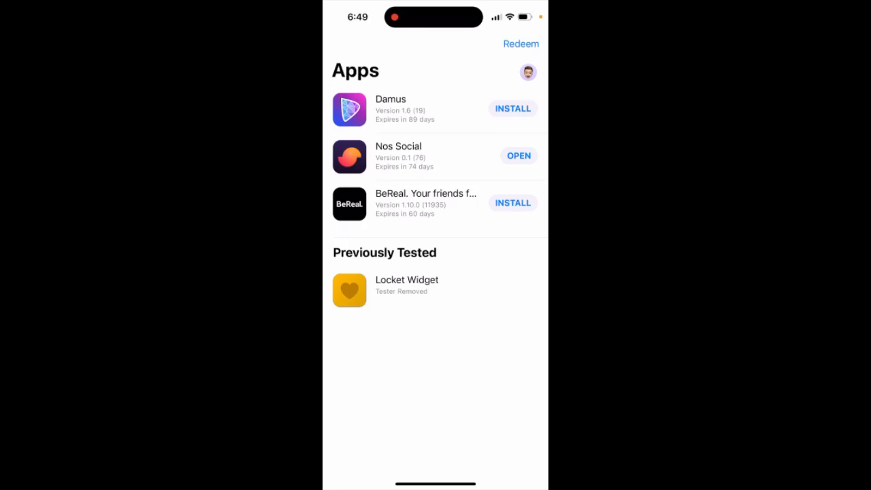
- Submit the invitation code HJVG for redemption, which TestFlight rejects as invalid
left_click(521, 44)
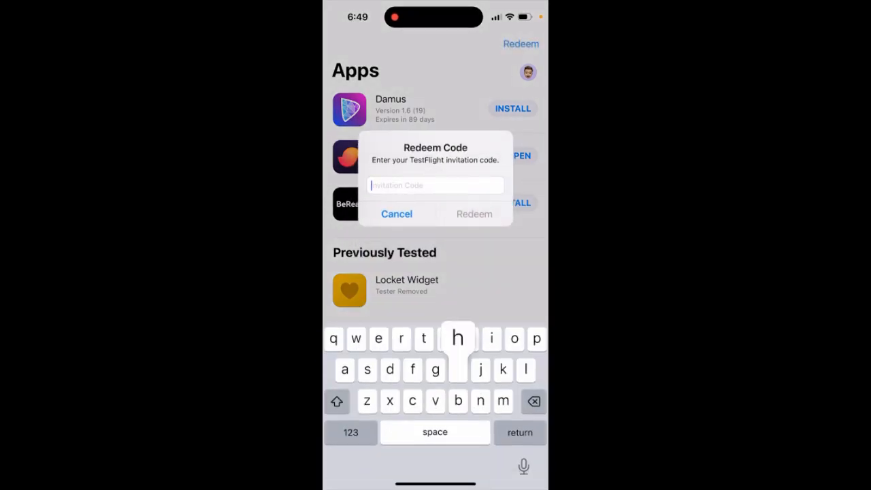
type("hug")
left_click(474, 214)
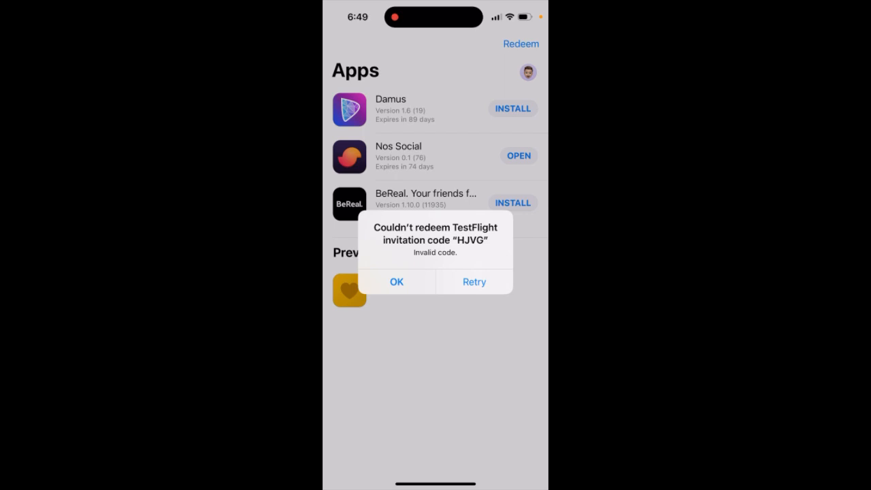
- Retry from the error alert so the Redeem Code dialog returns with HJVG prefilled
left_click(474, 282)
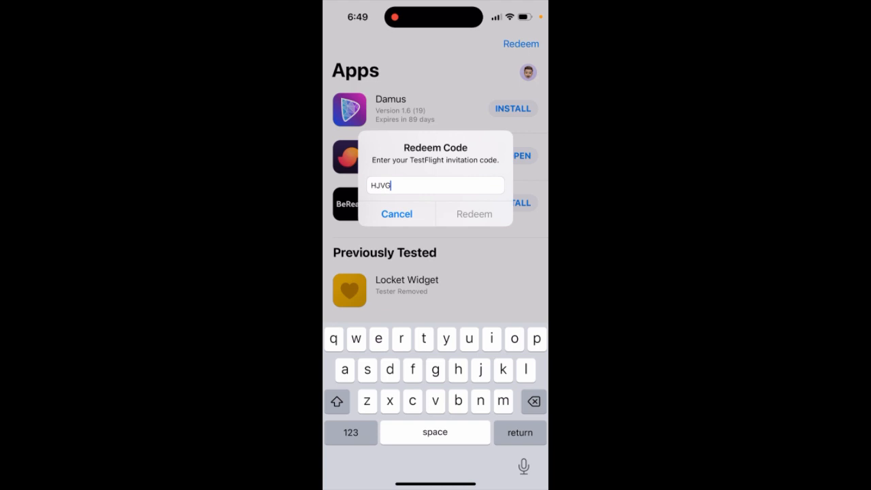